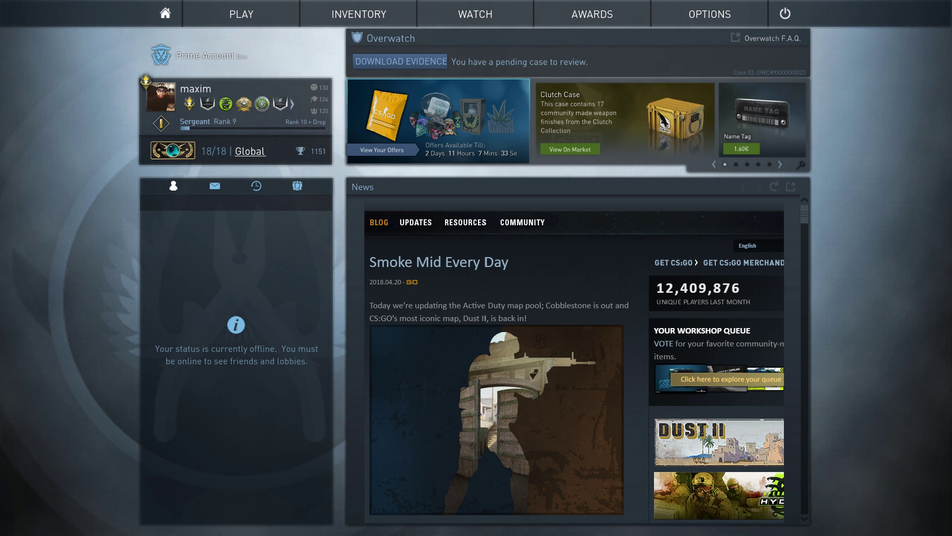
Open the developer console and run the command cl_join_advertise 2.
{"action": "key", "text": "grave"}
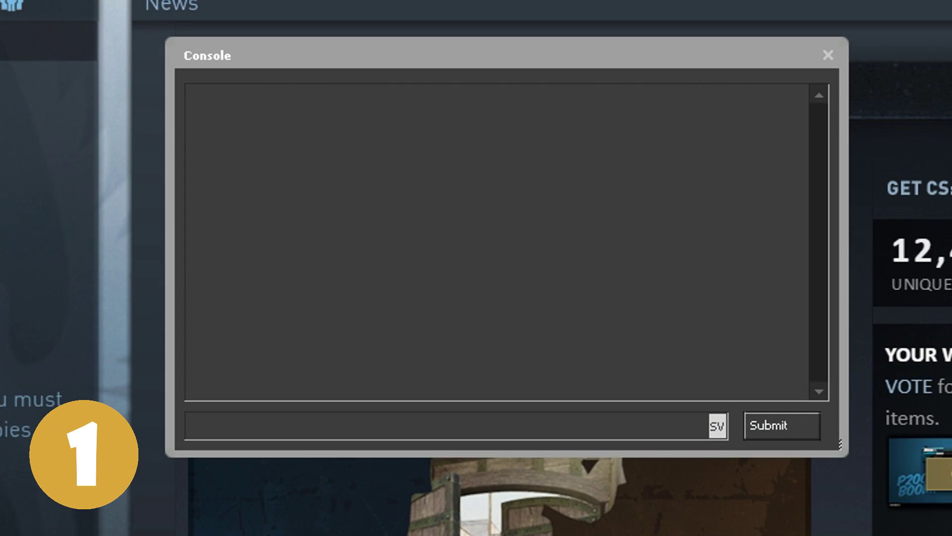
{"action": "type", "text": "cl_join"}
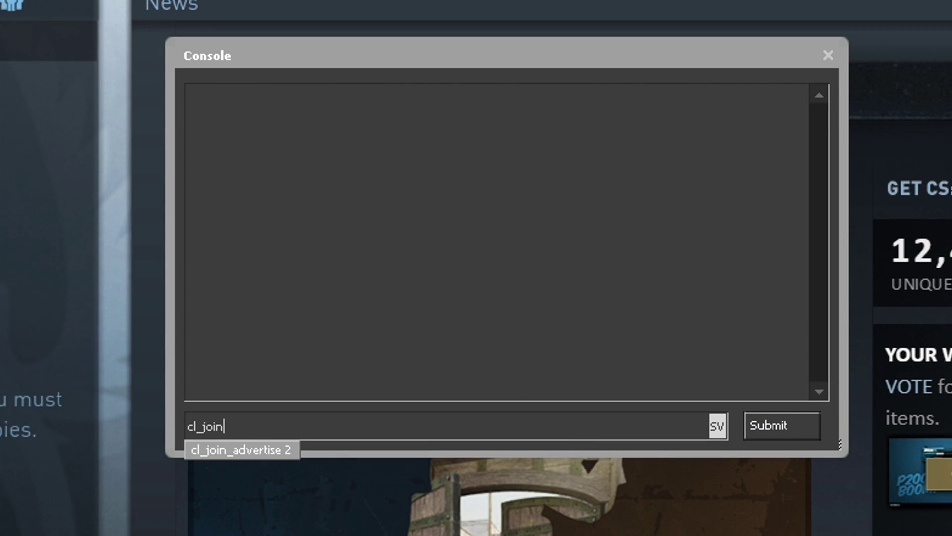
{"action": "key", "text": "Tab"}
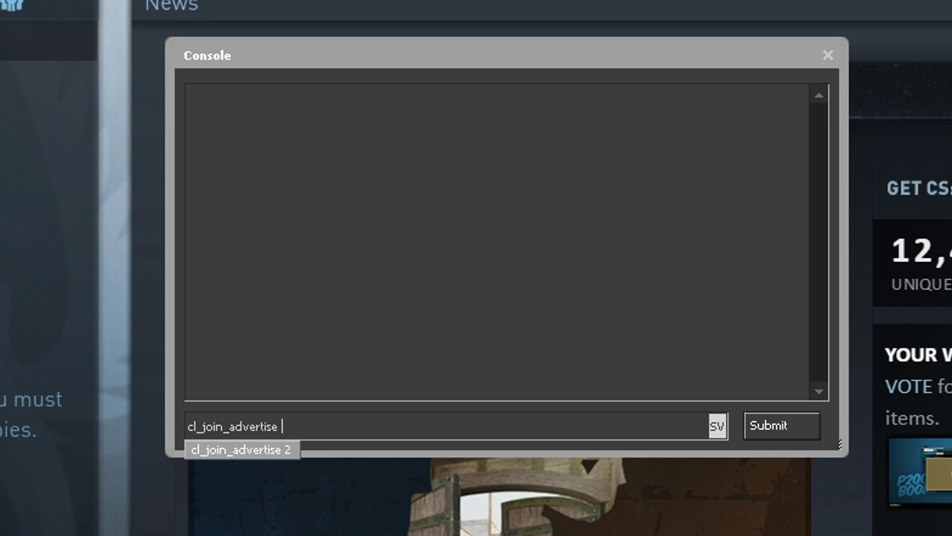
{"action": "type", "text": "2"}
{"action": "key", "text": "Return"}
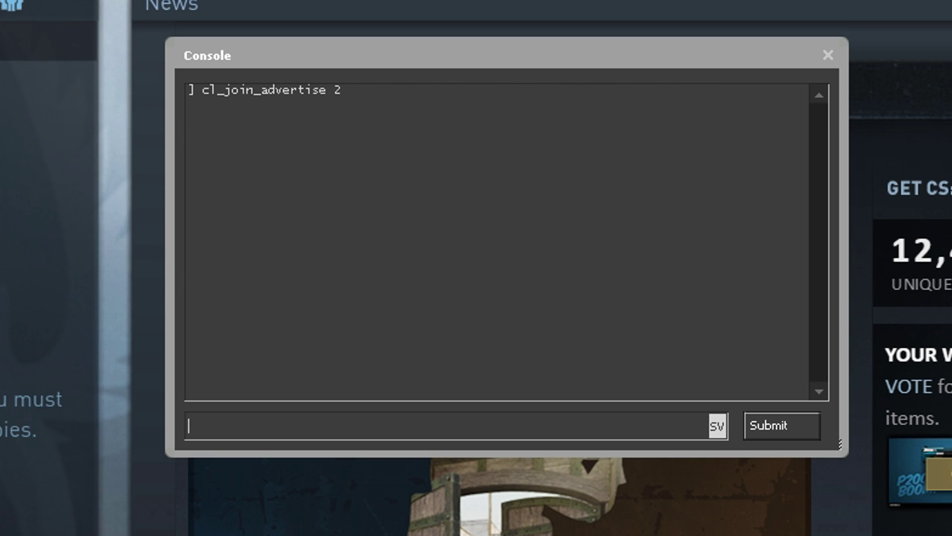
Set cl_join_advertise to 1 by editing and resubmitting the previous console command.
{"action": "key", "text": "Up"}
{"action": "key", "text": "BackSpace"}
{"action": "type", "text": "1"}
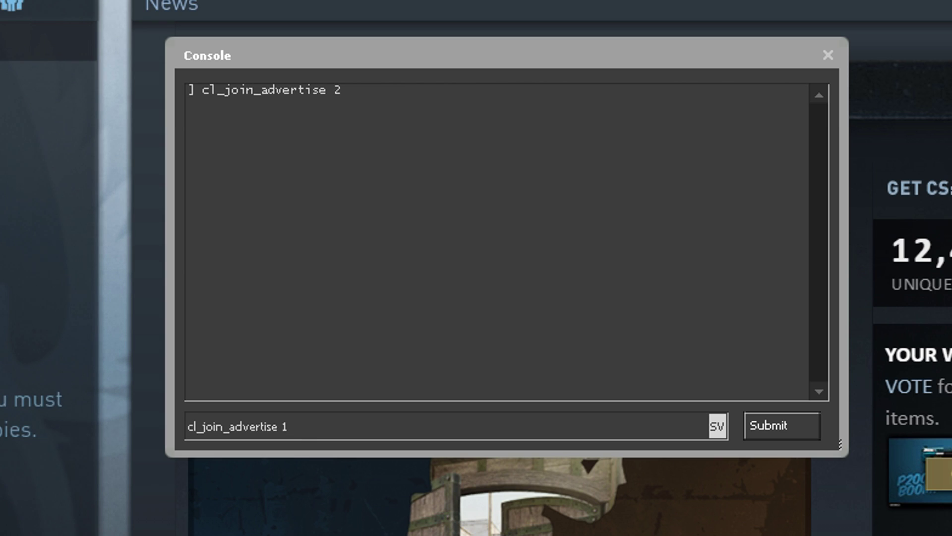
{"action": "key", "text": "Return"}
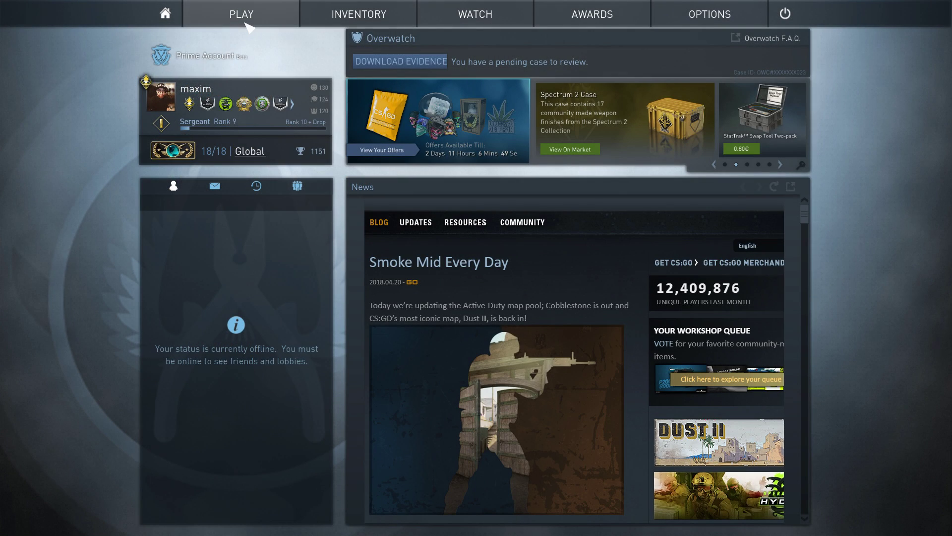
Create a matchmaking lobby and open its permission settings.
{"action": "mouse_move", "coordinate": [241, 15]}
{"action": "left_click", "coordinate": [240, 75]}
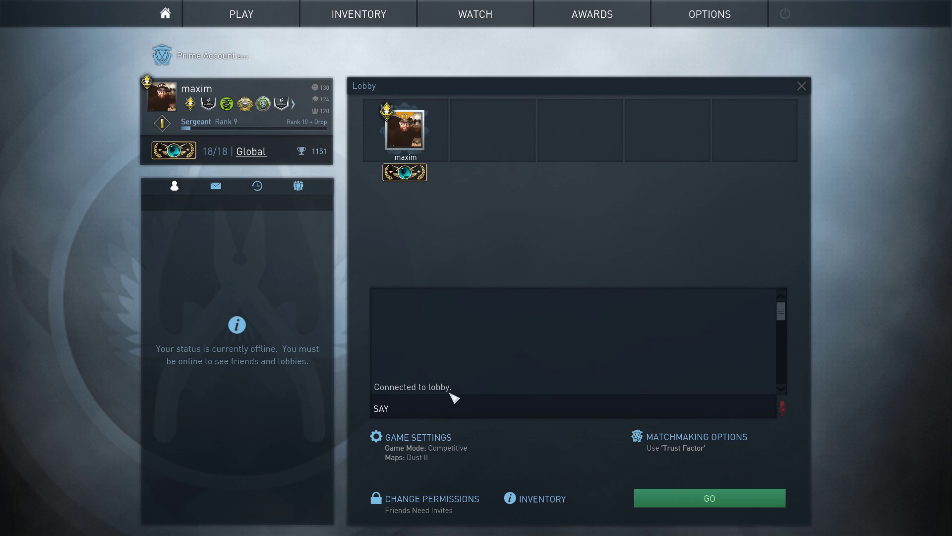
{"action": "left_click", "coordinate": [435, 499]}
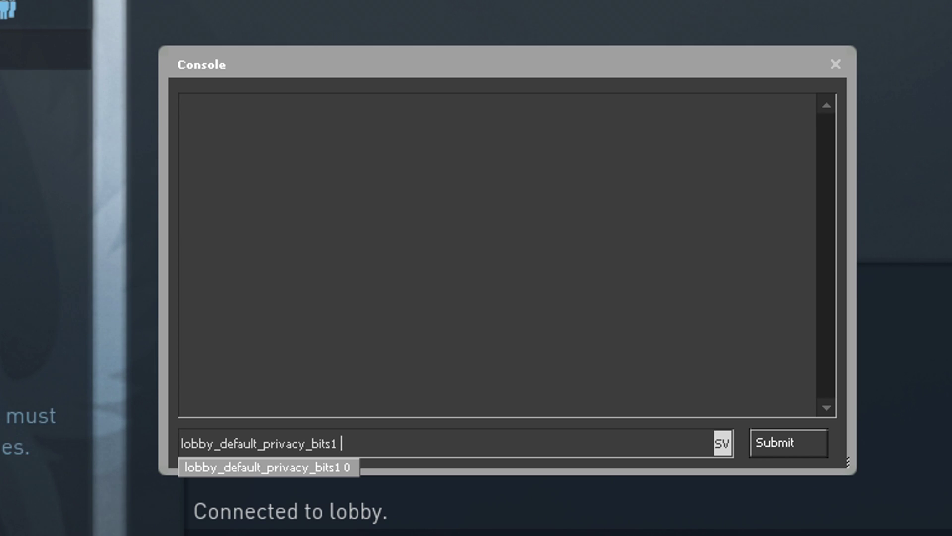
Query lobby_default_privacy_bits1 in the console and set the lobby permissions to Friends Can Join.
{"action": "key", "text": "Return"}
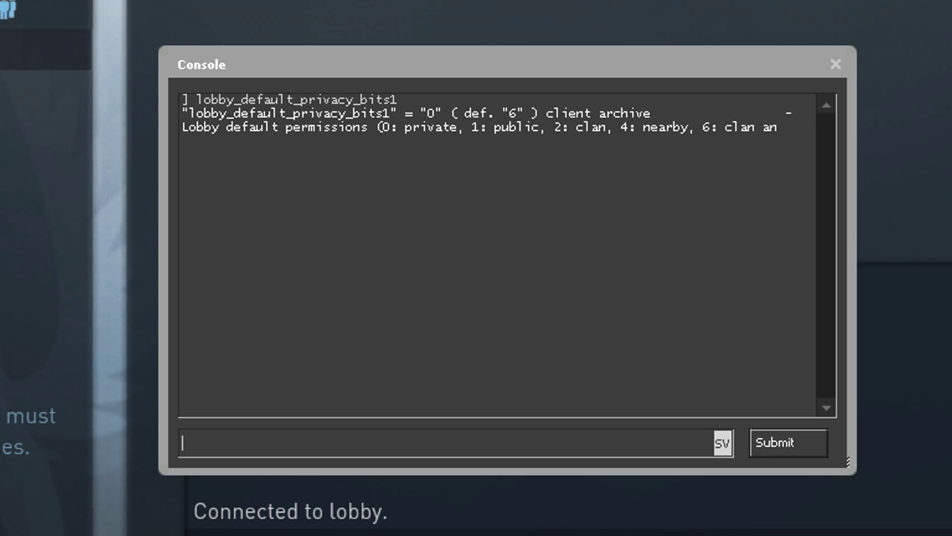
{"action": "key", "text": "Up"}
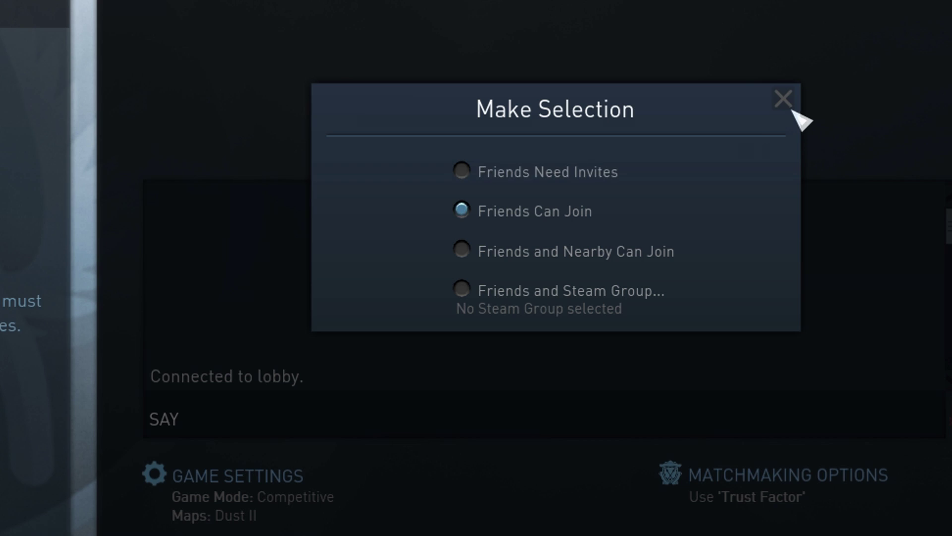
{"action": "left_click", "coordinate": [785, 99]}
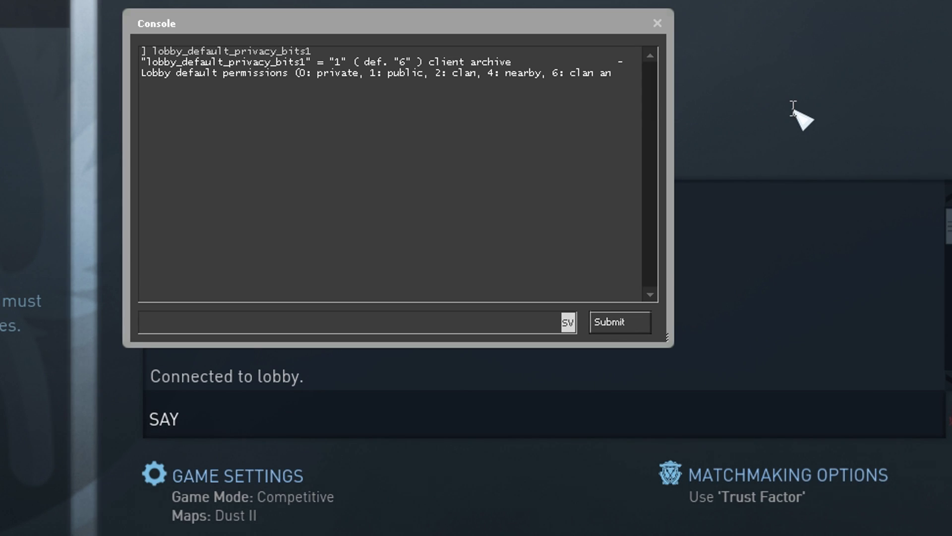
Set lobby_default_privacy_bits1 to 0 in the console and close the console.
{"action": "key", "text": "Up"}
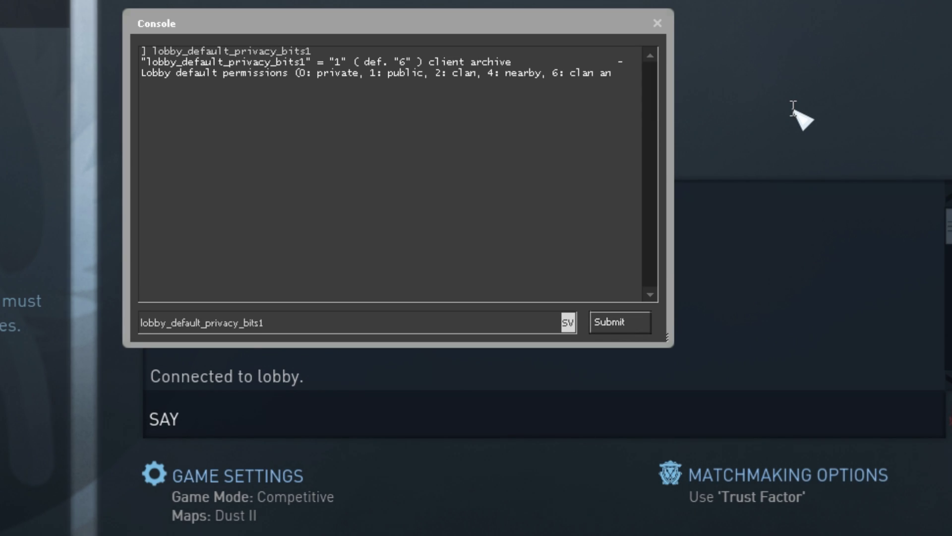
{"action": "key", "text": "Return"}
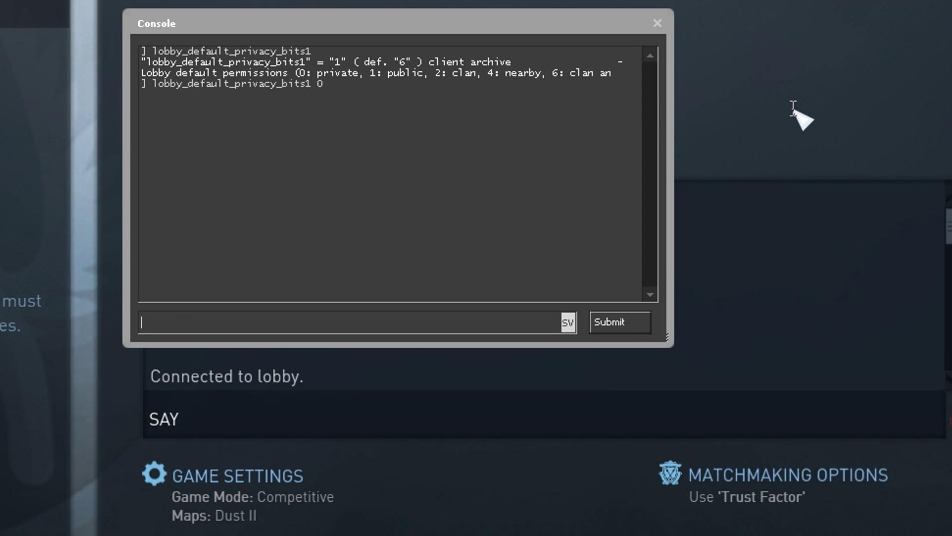
{"action": "key", "text": "Escape"}
Exit the current lobby, create a new one and open its permission settings.
{"action": "key", "text": "Escape"}
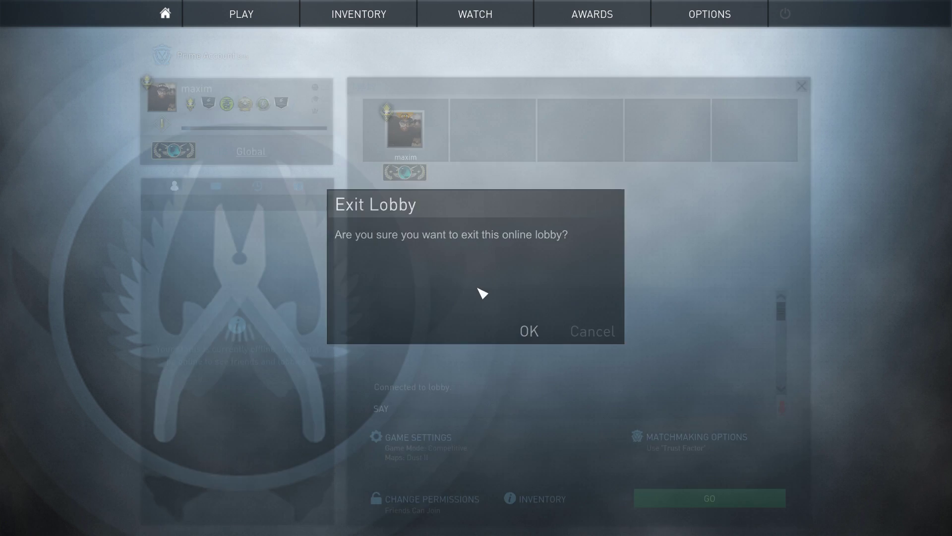
{"action": "key", "text": "Return"}
{"action": "mouse_move", "coordinate": [241, 14]}
{"action": "left_click", "coordinate": [231, 74]}
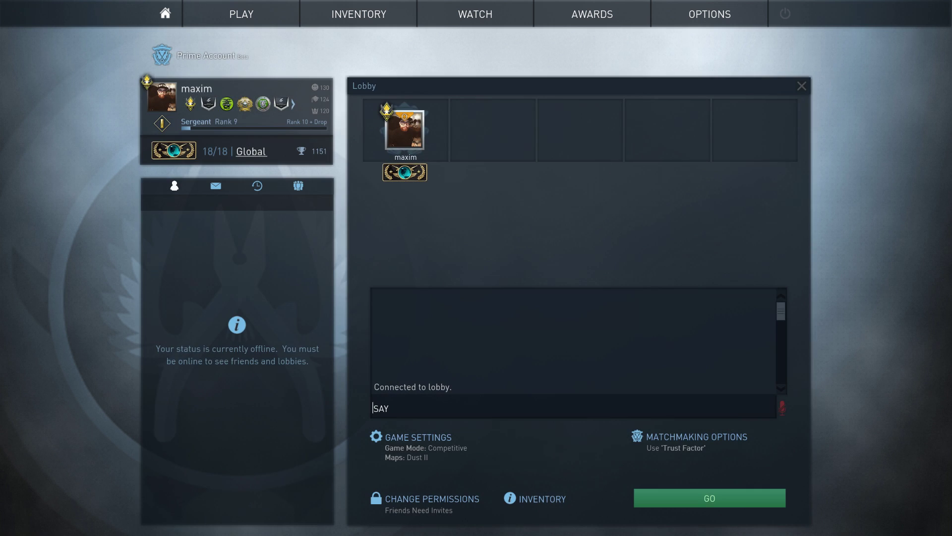
{"action": "left_click", "coordinate": [430, 499]}
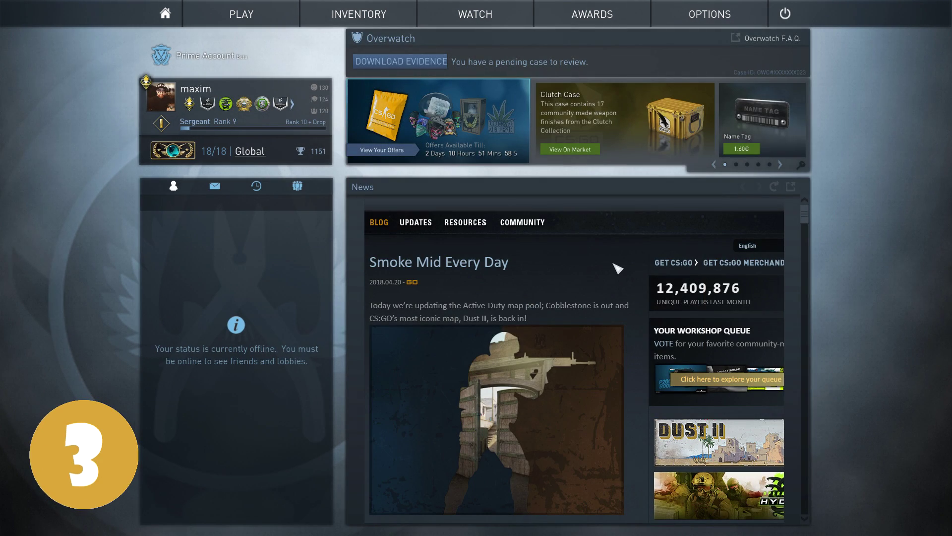
Try to start an offline game with bots on a map from the second page of Workshop maps.
{"action": "mouse_move", "coordinate": [241, 13]}
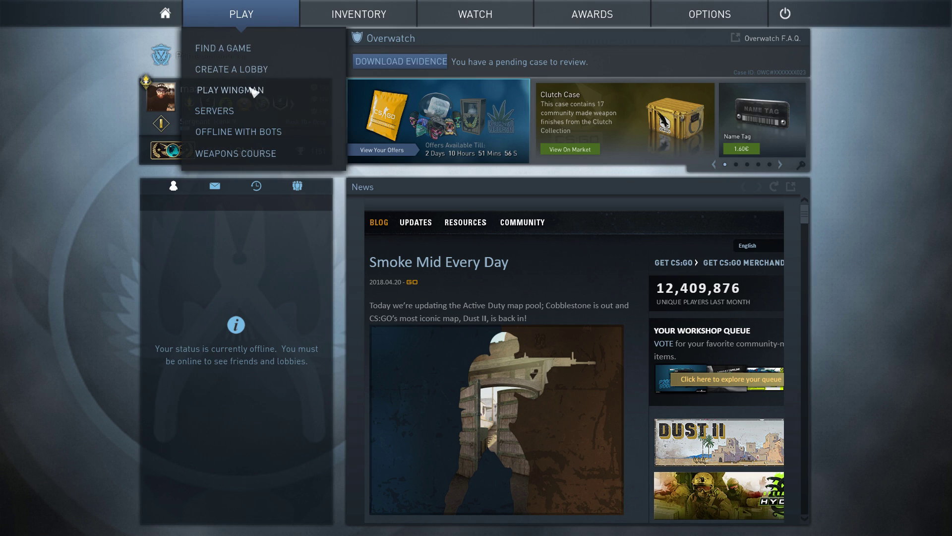
{"action": "left_click", "coordinate": [238, 128]}
{"action": "left_click", "coordinate": [640, 88]}
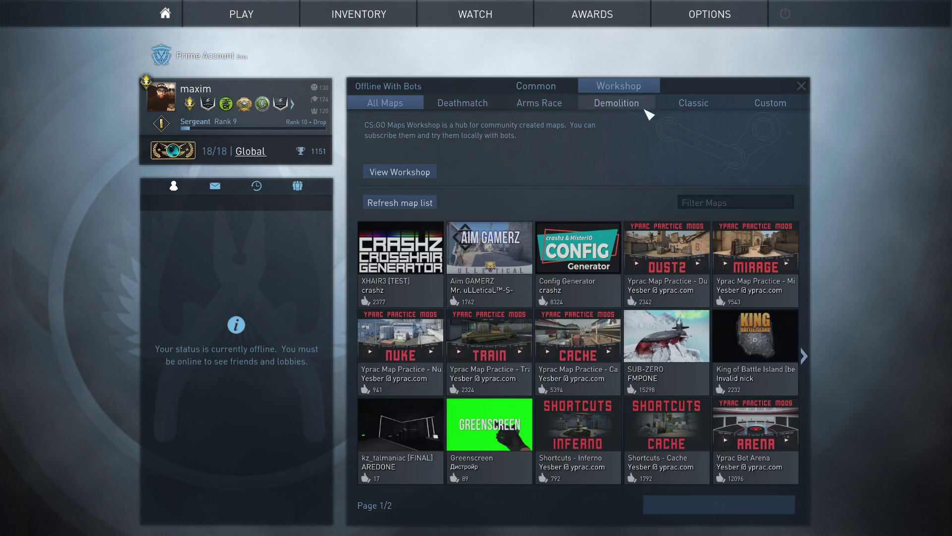
{"action": "left_click", "coordinate": [812, 315]}
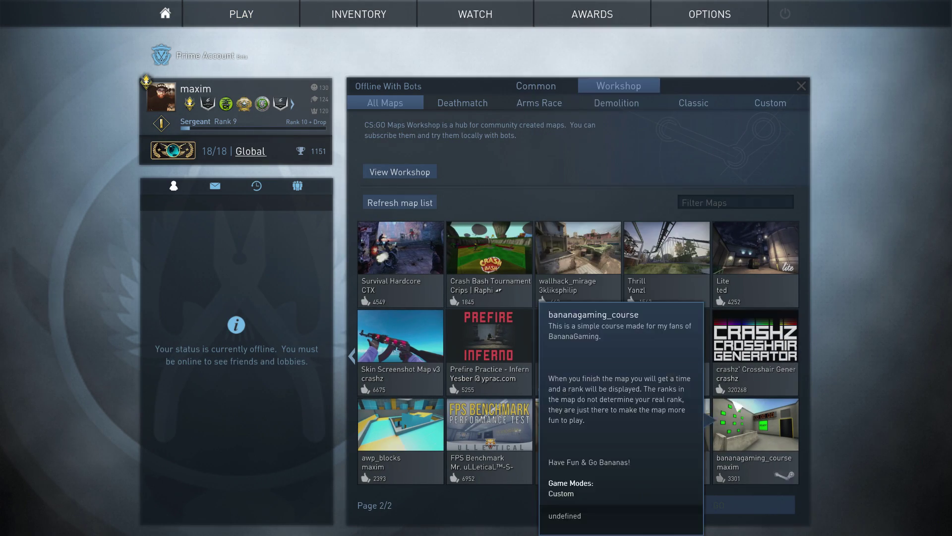
{"action": "left_click", "coordinate": [593, 426]}
{"action": "left_click", "coordinate": [665, 512]}
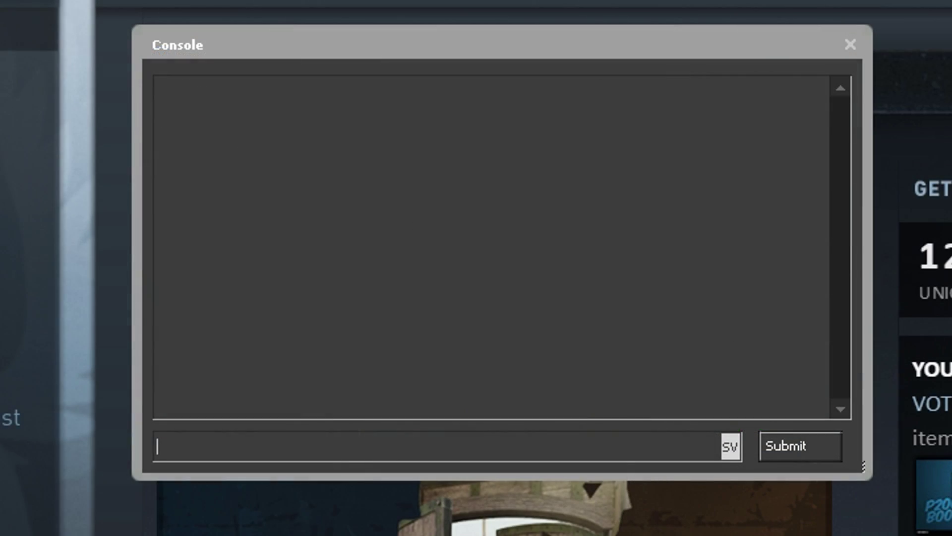
Examine the console's map command suggestions for names starting with de_ and bhop.
{"action": "type", "text": "map "}
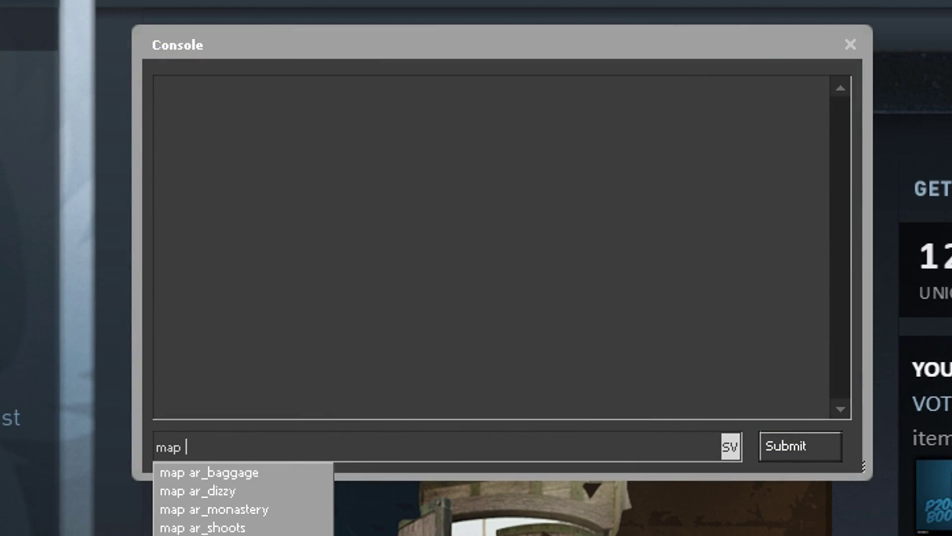
{"action": "type", "text": "de_dust2"}
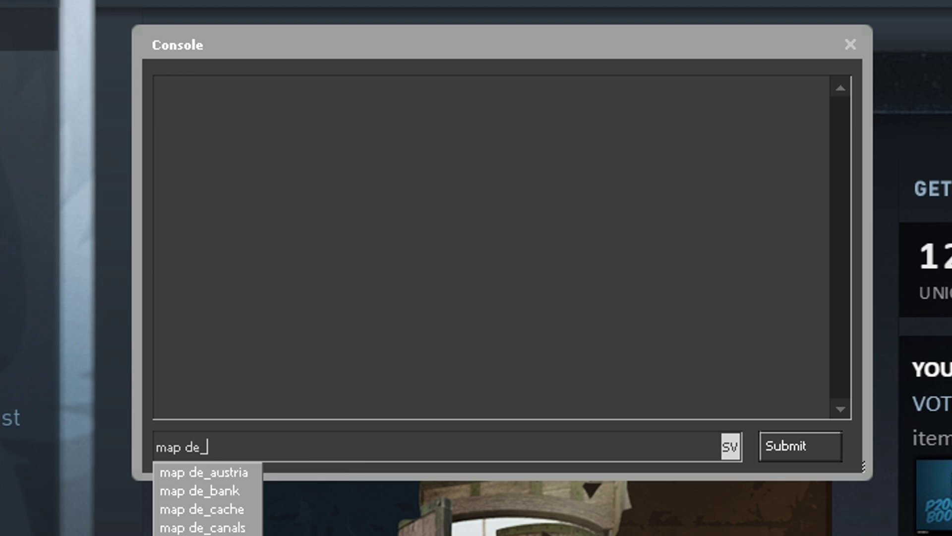
{"action": "key", "text": "BackSpace"}
{"action": "key", "text": "BackSpace"}
{"action": "key", "text": "BackSpace"}
{"action": "key", "text": "BackSpace"}
{"action": "key", "text": "BackSpace"}
{"action": "key", "text": "BackSpace"}
{"action": "key", "text": "BackSpace"}
{"action": "key", "text": "BackSpace"}
{"action": "type", "text": "bhop"}
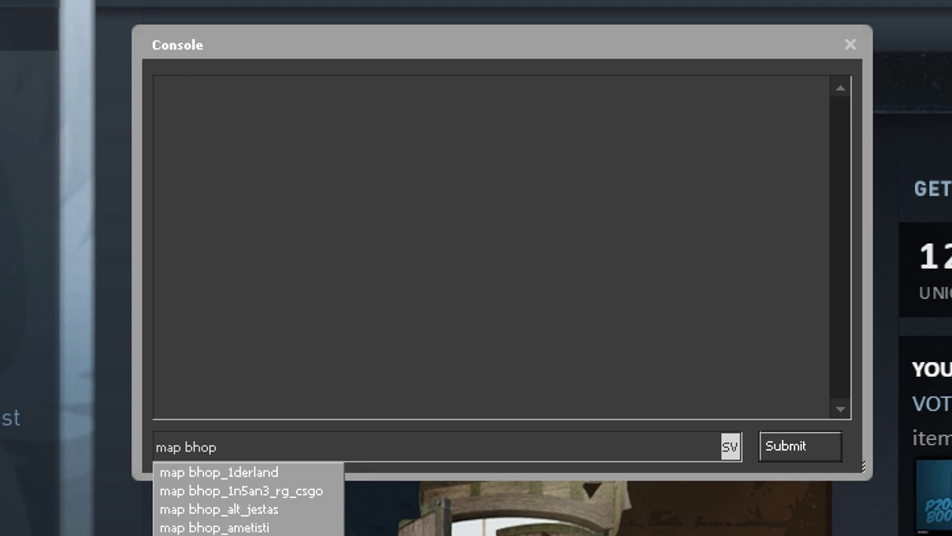
{"action": "key", "text": "Tab"}
{"action": "key", "text": "BackSpace"}
{"action": "key", "text": "BackSpace"}
{"action": "key", "text": "BackSpace"}
{"action": "key", "text": "BackSpace"}
{"action": "key", "text": "BackSpace"}
{"action": "key", "text": "BackSpace"}
{"action": "key", "text": "BackSpace"}
{"action": "key", "text": "BackSpace"}
{"action": "key", "text": "BackSpace"}
{"action": "key", "text": "BackSpace"}
{"action": "key", "text": "BackSpace"}
{"action": "key", "text": "BackSpace"}
{"action": "key", "text": "BackSpace"}
Load the workshop map aim_bananagaming with the console's map command.
{"action": "type", "text": "aim_"}
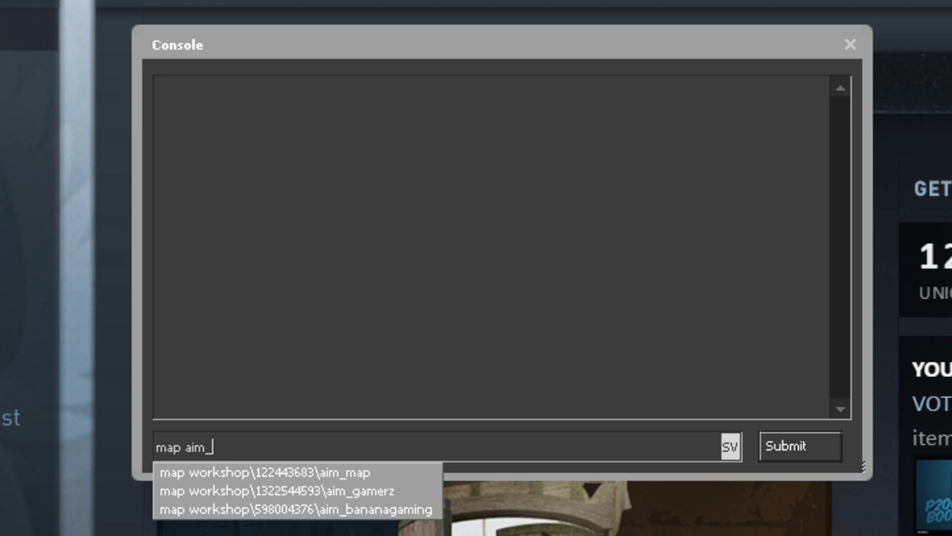
{"action": "type", "text": "bana"}
{"action": "key", "text": "Tab"}
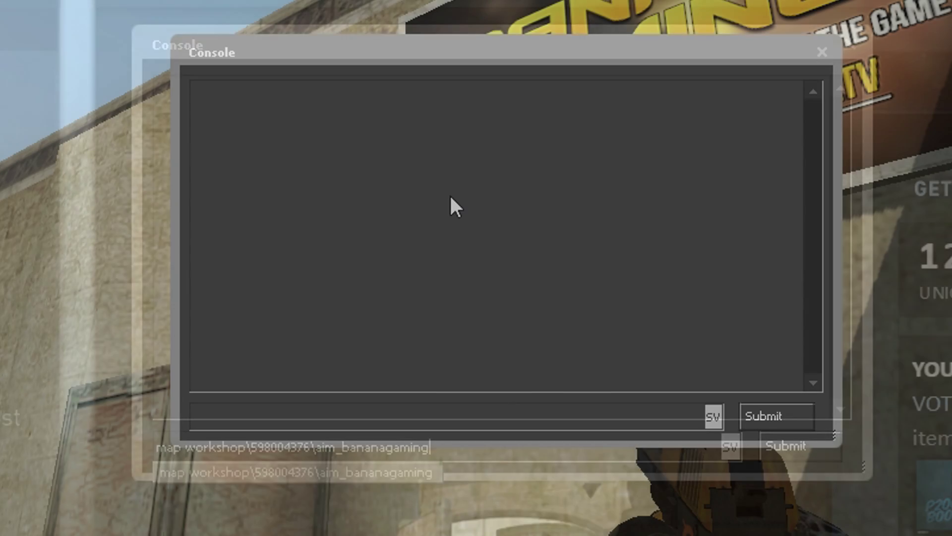
Load the de_dust2 map from the console.
{"action": "type", "text": "map de_dust"}
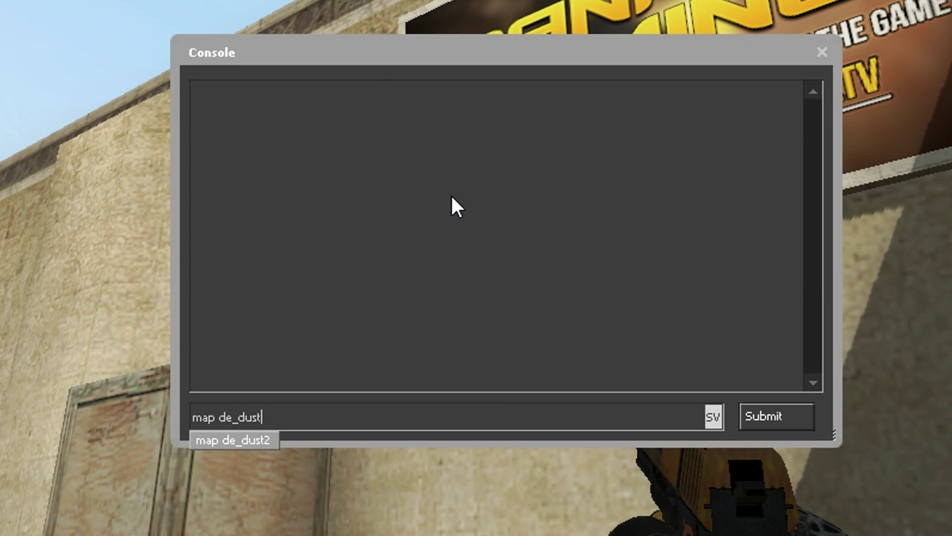
{"action": "type", "text": "2"}
{"action": "key", "text": "Return"}
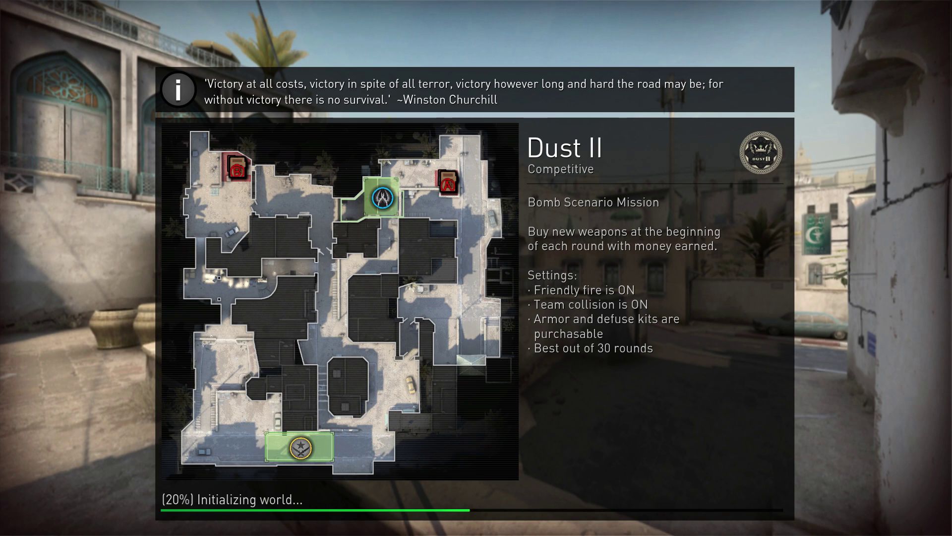
{"action": "key", "text": "grave"}
{"action": "type", "text": "game_type"}
{"action": "key", "text": "BackSpace"}
{"action": "key", "text": "BackSpace"}
{"action": "key", "text": "BackSpace"}
{"action": "type", "text": "mode"}
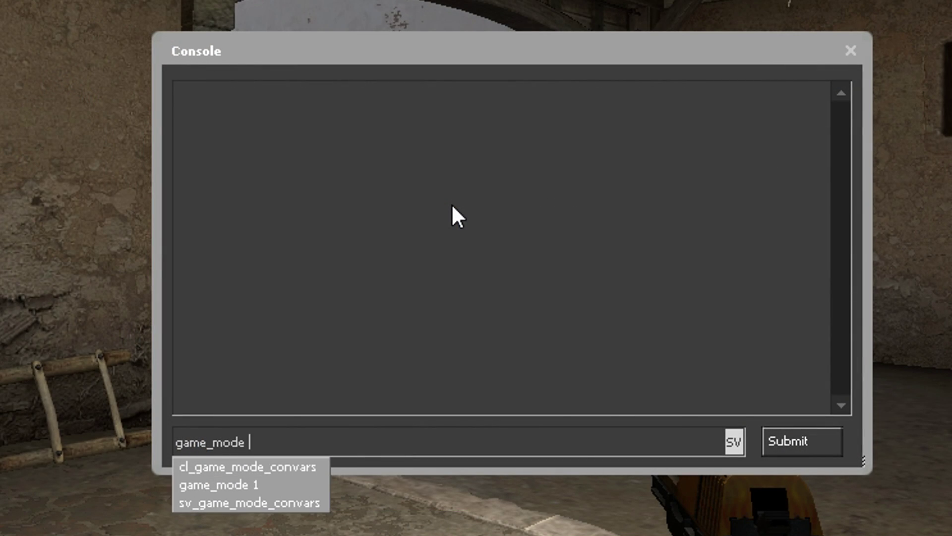
{"action": "key", "text": "grave"}
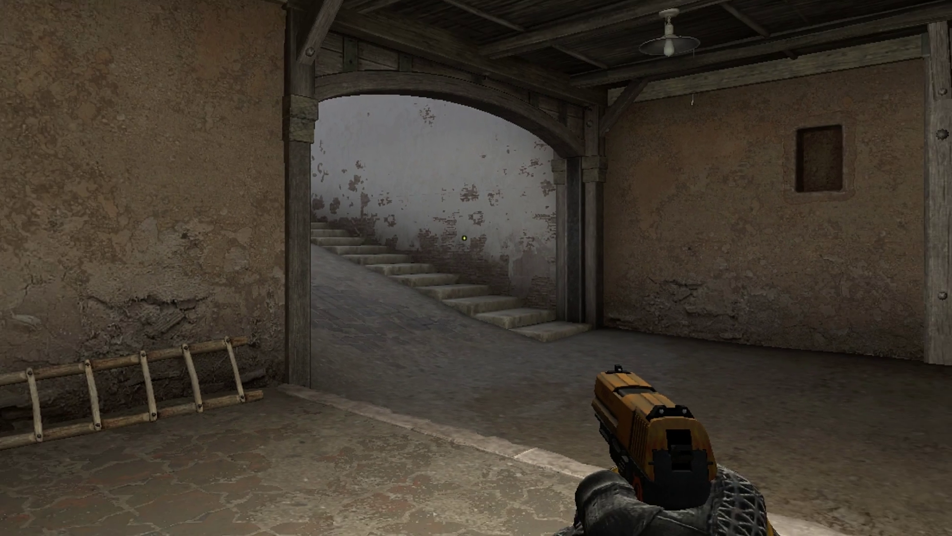
{"action": "key", "text": "s"}
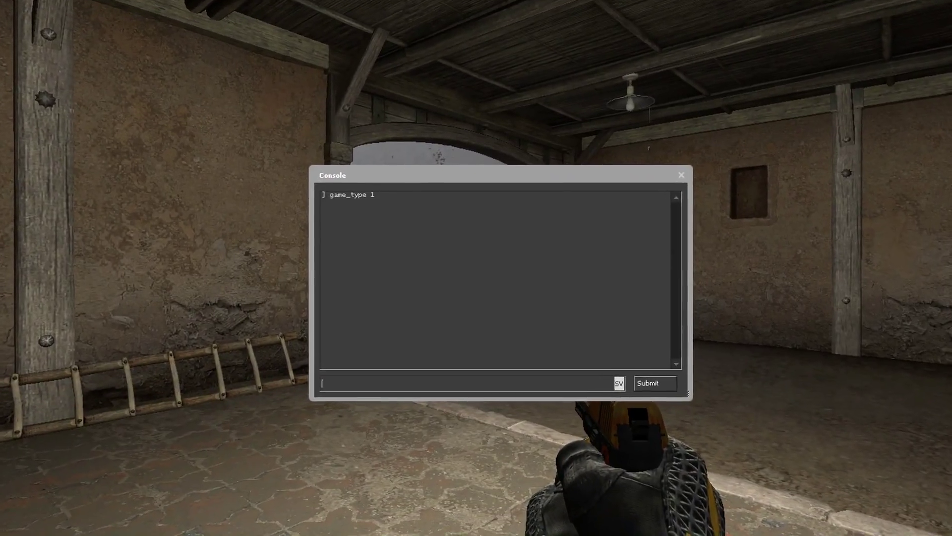
Set game_mode to 2 in the console and reload the map de_dust2.
{"action": "type", "text": "game_mode 2"}
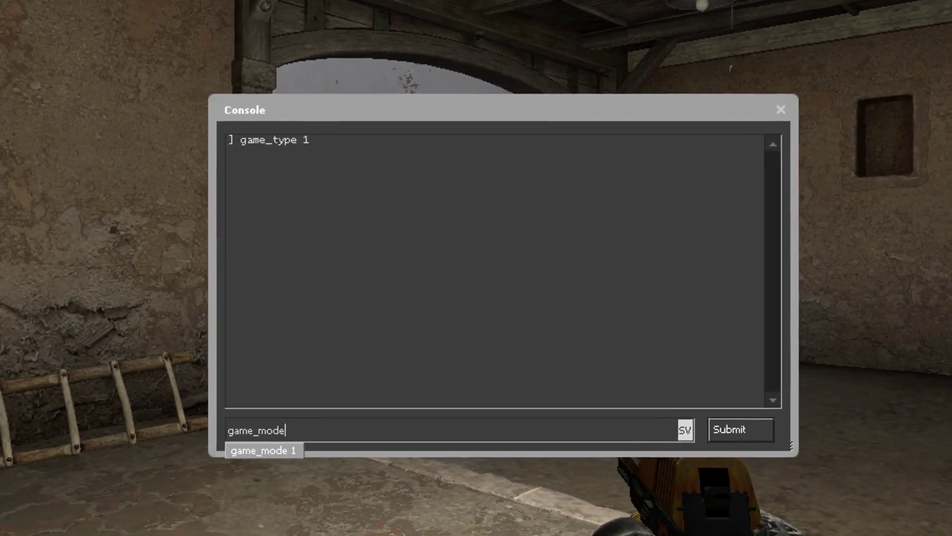
{"action": "key", "text": "Return"}
{"action": "type", "text": "map de_dust2"}
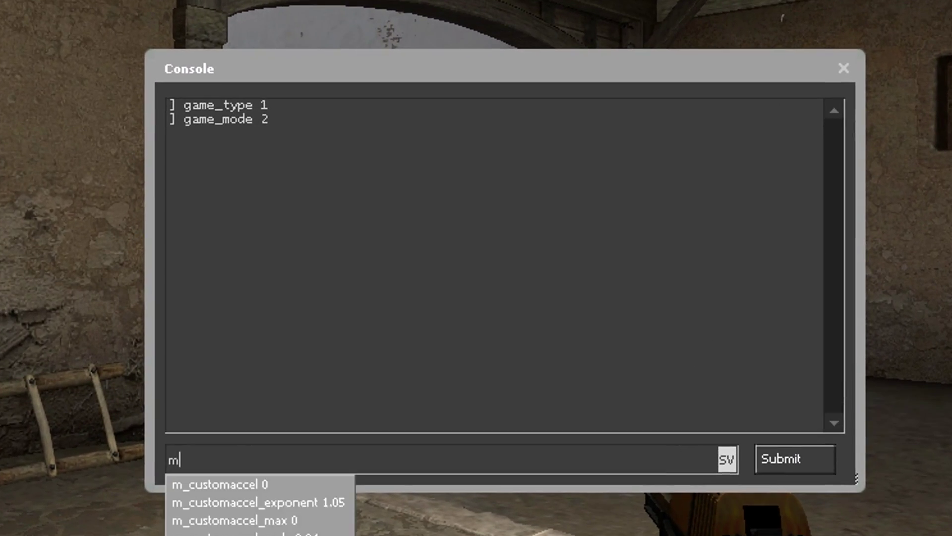
{"action": "key", "text": "Return"}
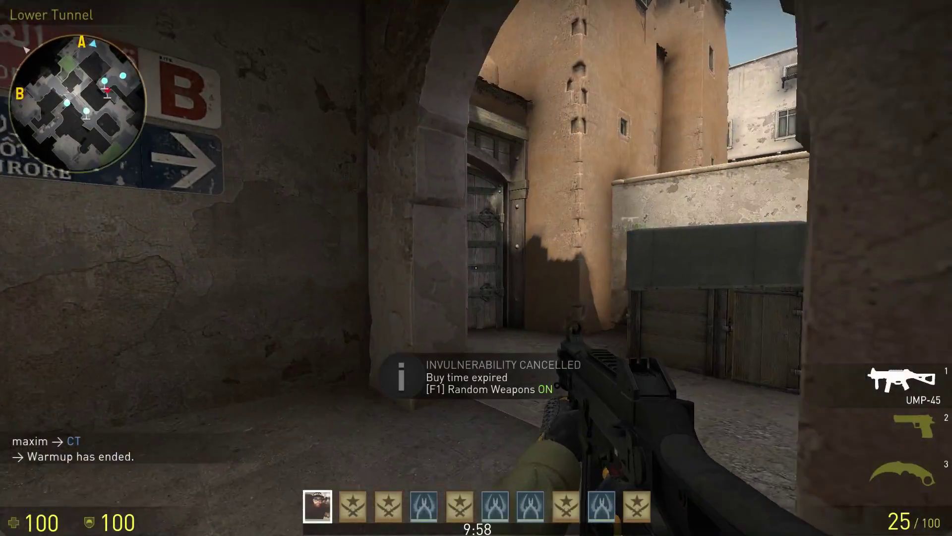
Move from Lower Tunnel toward Mid Doors and fire at the enemy bot.
{"action": "key", "text": "w"}
{"action": "key", "text": "w"}
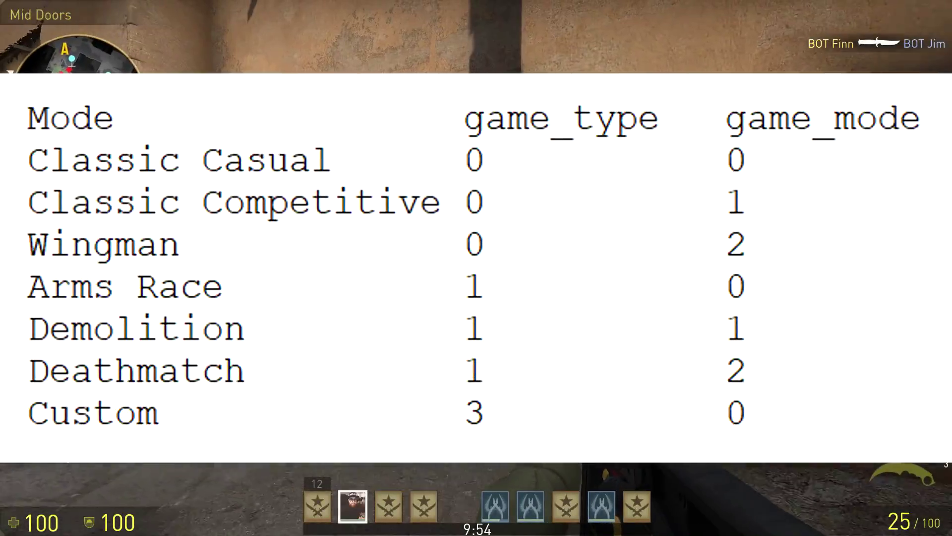
{"action": "left_click", "coordinate": [476, 268]}
{"action": "left_click", "coordinate": [476, 268]}
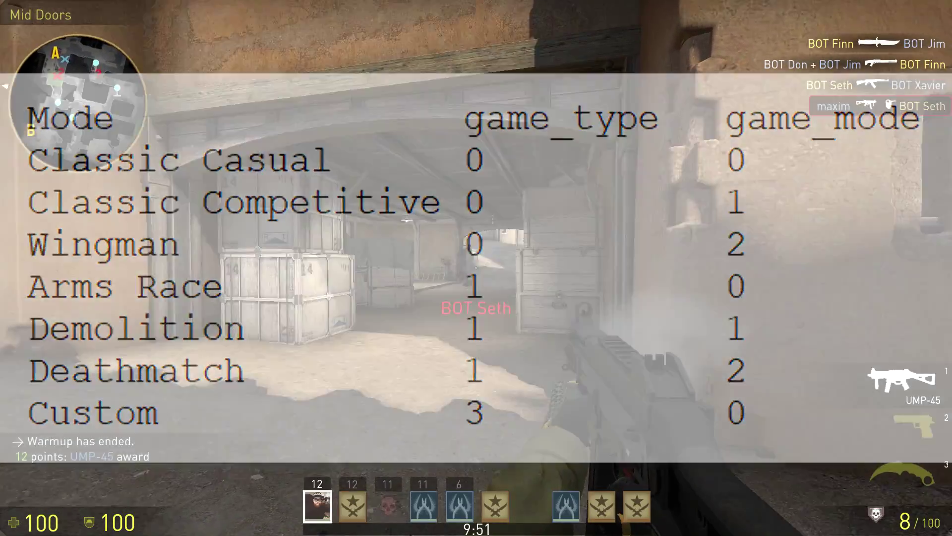
Load de_dust2 in wingman mode with the console's map command.
{"action": "left_click", "coordinate": [476, 268]}
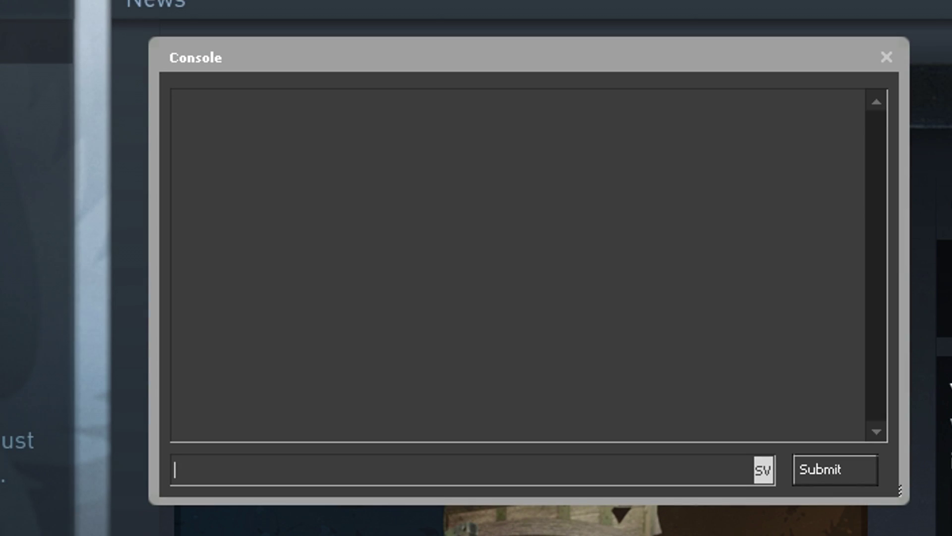
{"action": "type", "text": "map"}
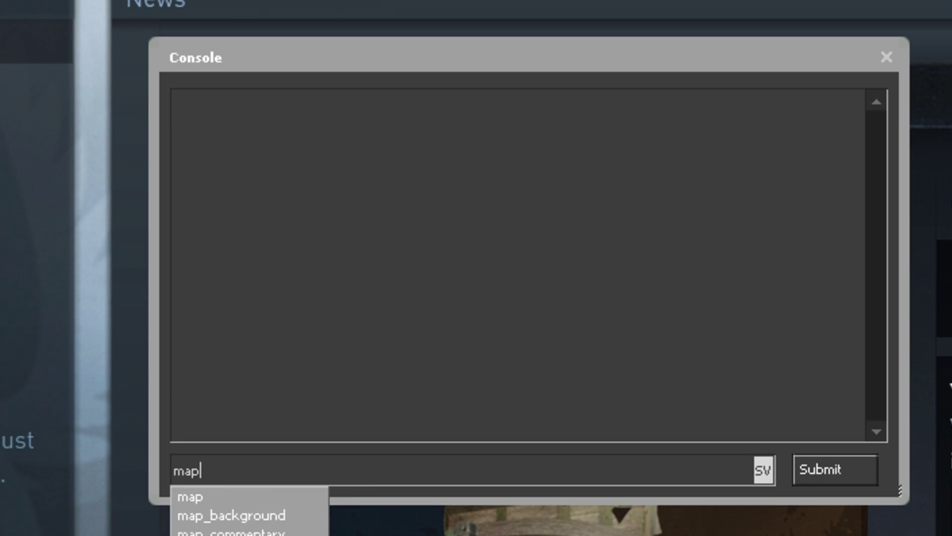
{"action": "type", "text": " de_dust2; wingm"}
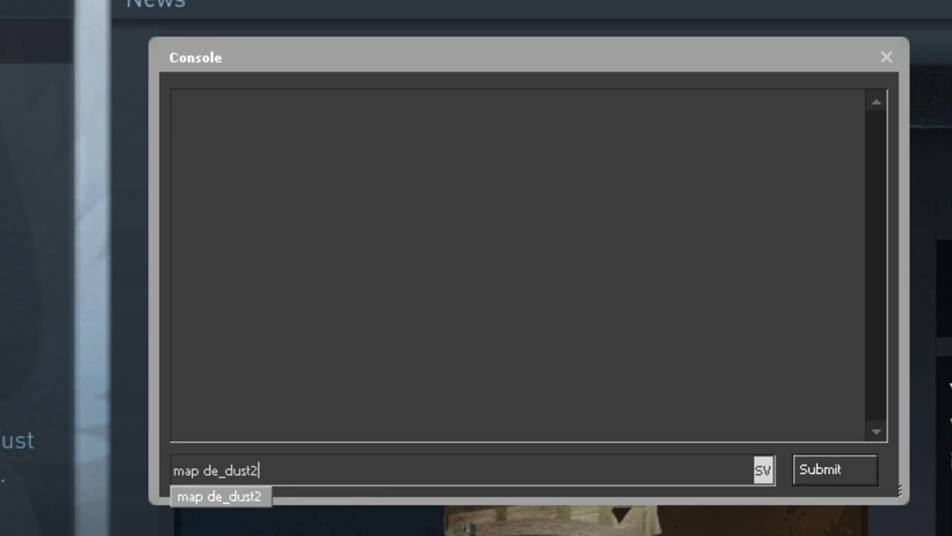
{"action": "type", "text": "an"}
{"action": "key", "text": "Return"}
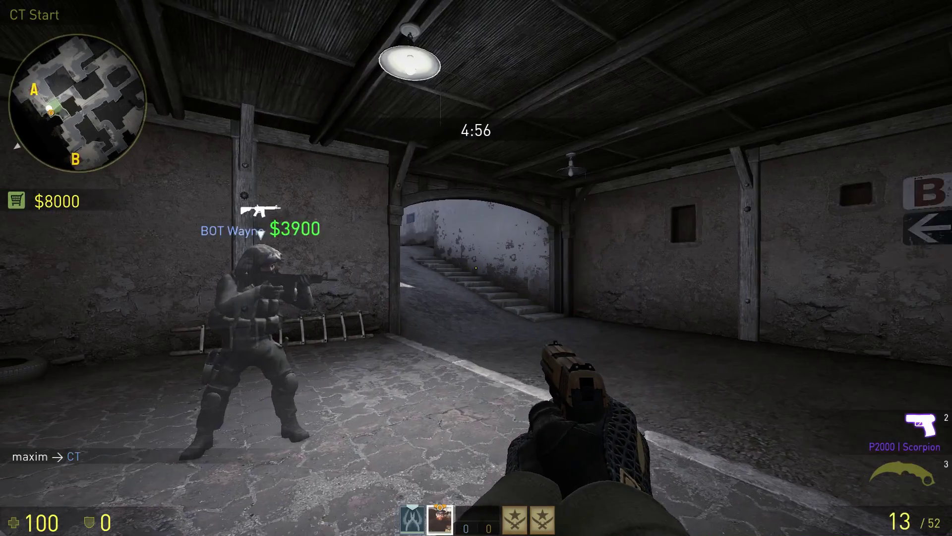
{"action": "key", "text": "Escape"}
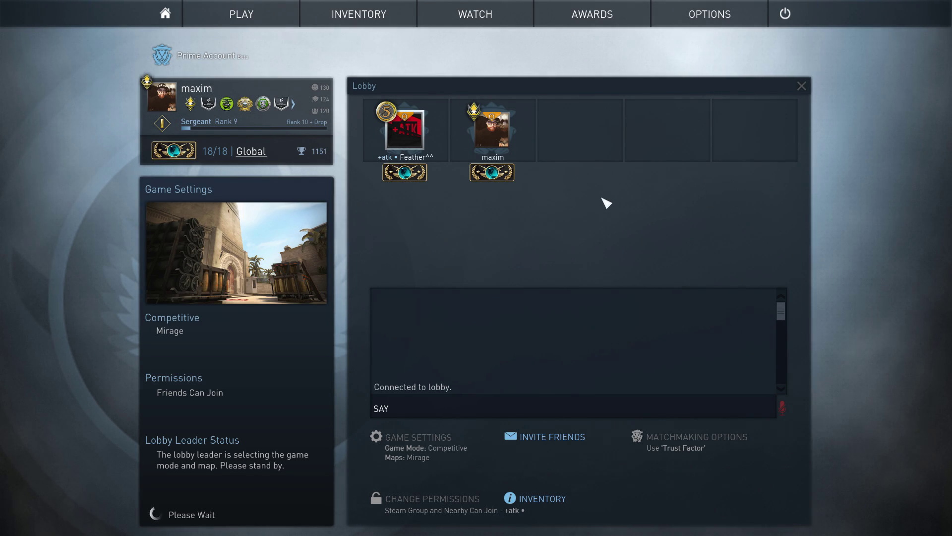
Try to open the video settings from the lobby and decline to exit the lobby.
{"action": "mouse_move", "coordinate": [717, 14]}
{"action": "left_click", "coordinate": [714, 110]}
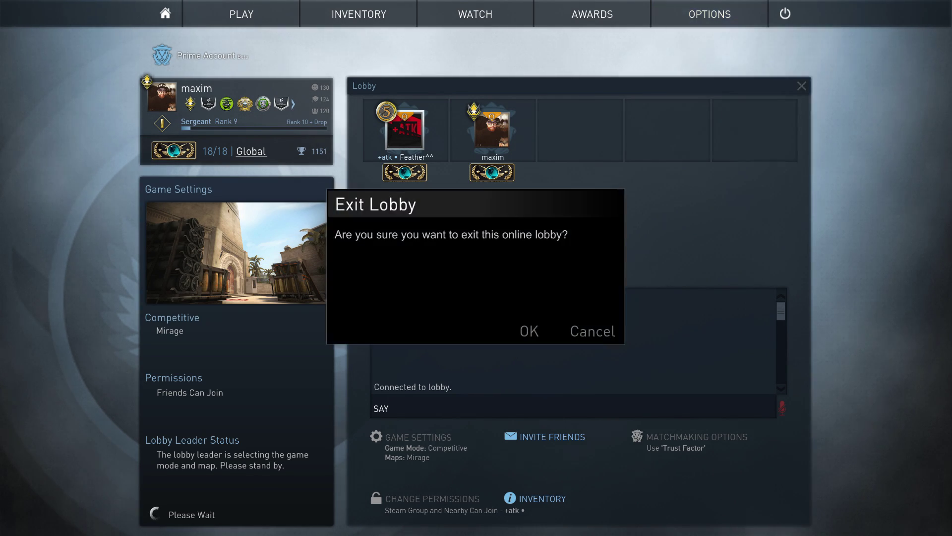
{"action": "left_click", "coordinate": [603, 331]}
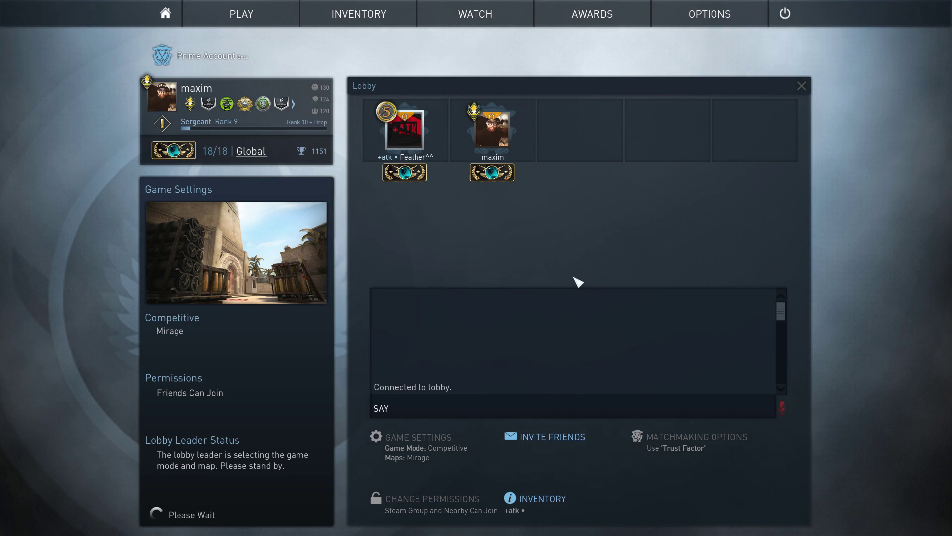
Run the demos command from the console while staying in the online lobby.
{"action": "key", "text": "grave"}
{"action": "type", "text": "demos"}
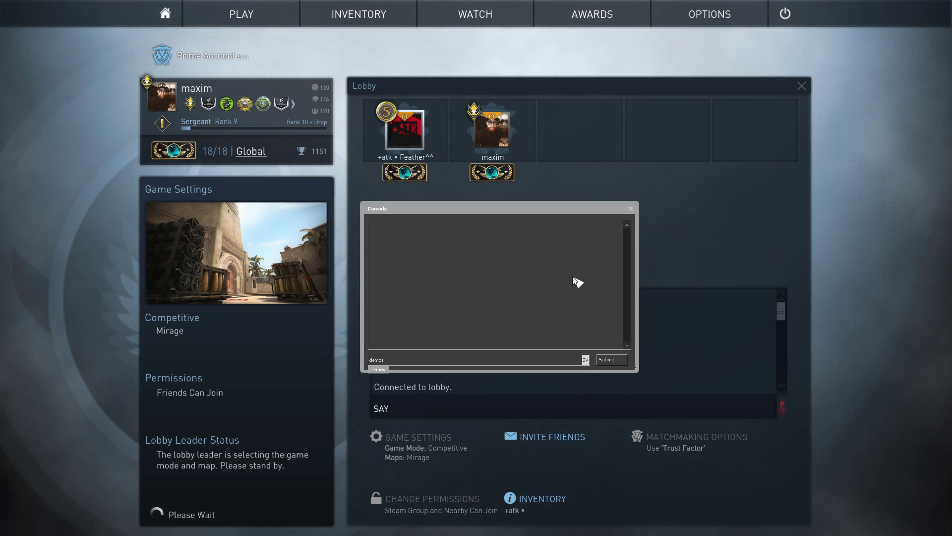
{"action": "key", "text": "Return"}
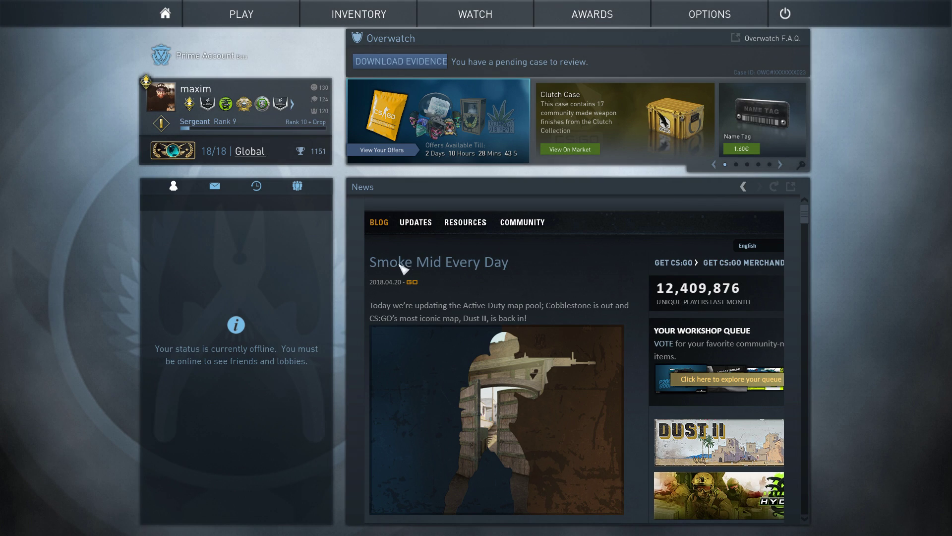
Set Global Shadow Quality to Low in the video settings, apply the change, and leave the settings.
{"action": "mouse_move", "coordinate": [710, 14]}
{"action": "left_click", "coordinate": [704, 108]}
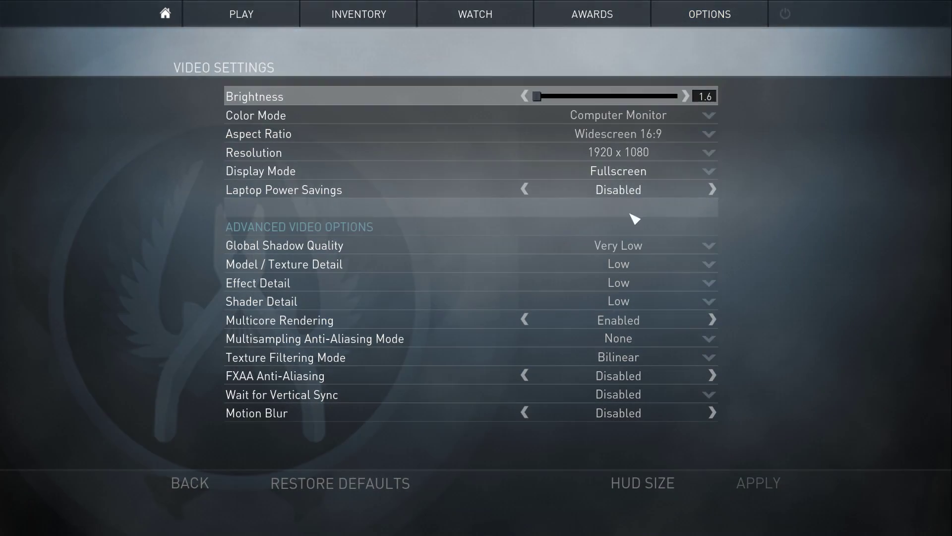
{"action": "left_click", "coordinate": [608, 245]}
{"action": "left_click", "coordinate": [617, 282]}
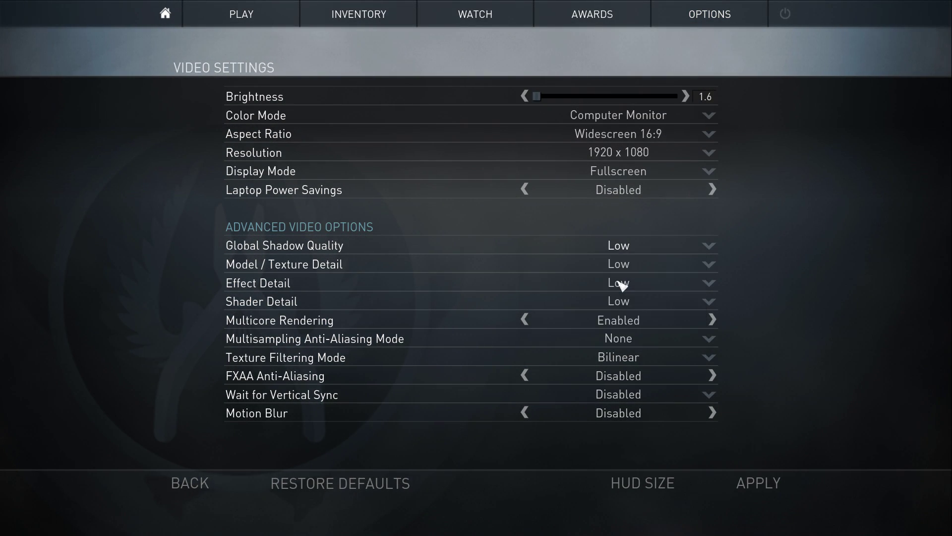
{"action": "left_click", "coordinate": [759, 479]}
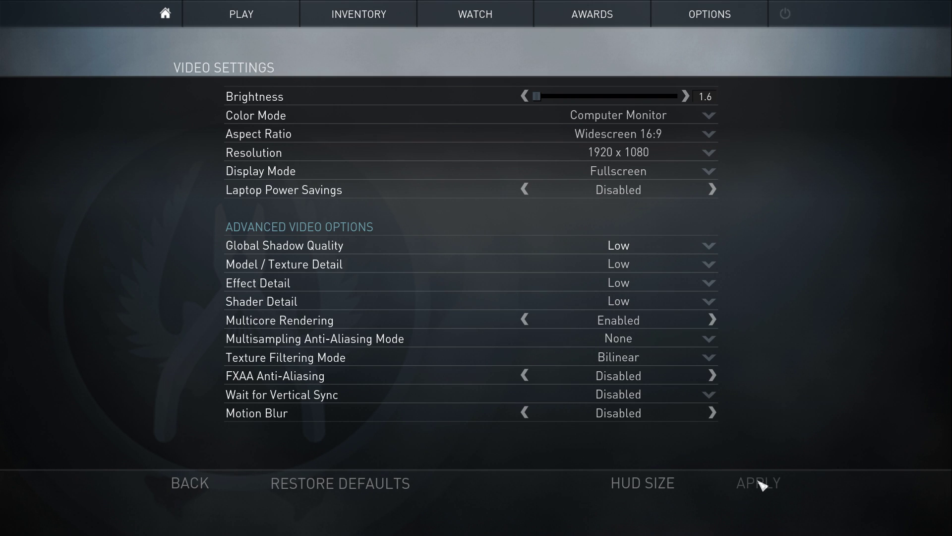
{"action": "left_click", "coordinate": [191, 483]}
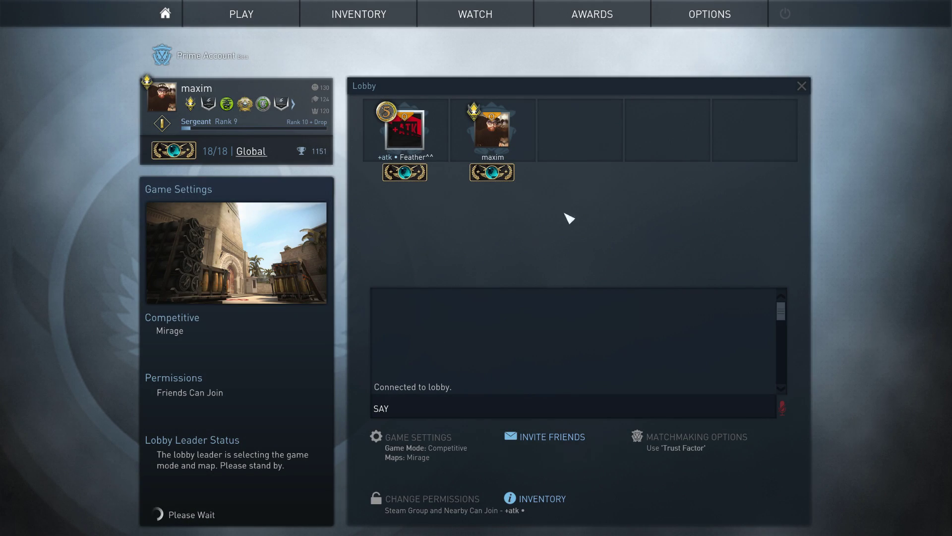